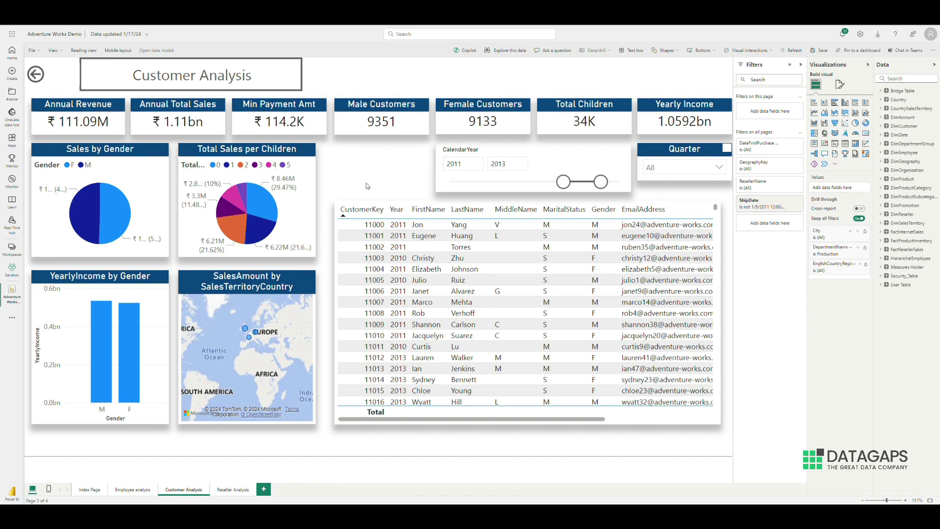
- Move the CalendarYear slicer left on the Customer Analysis page, beneath the Male and Female Customers cards, and expand the DimDate fields
click(540, 157)
drag(541, 157, 504, 157)
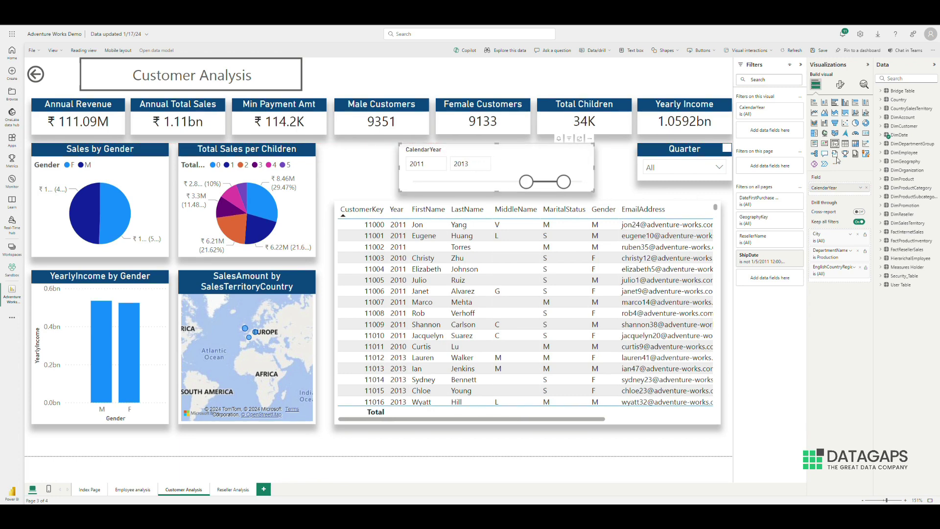
click(886, 135)
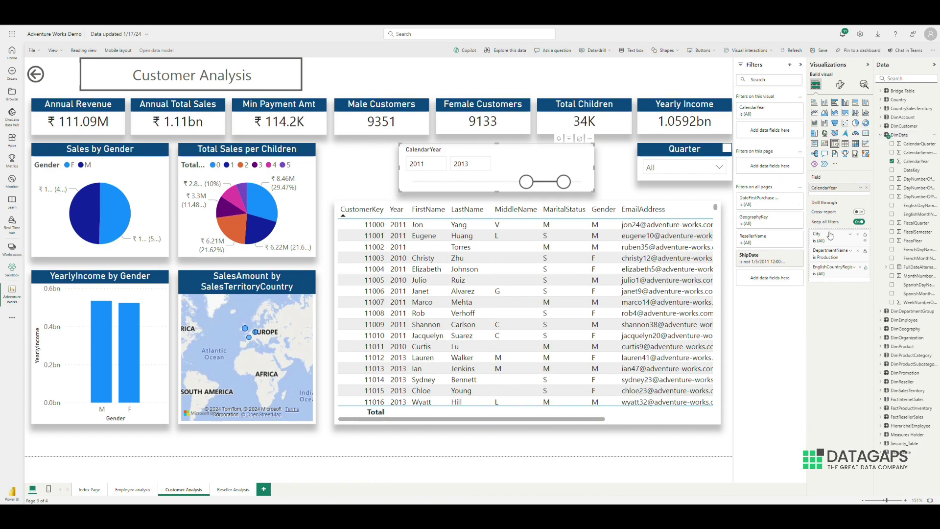
click(852, 236)
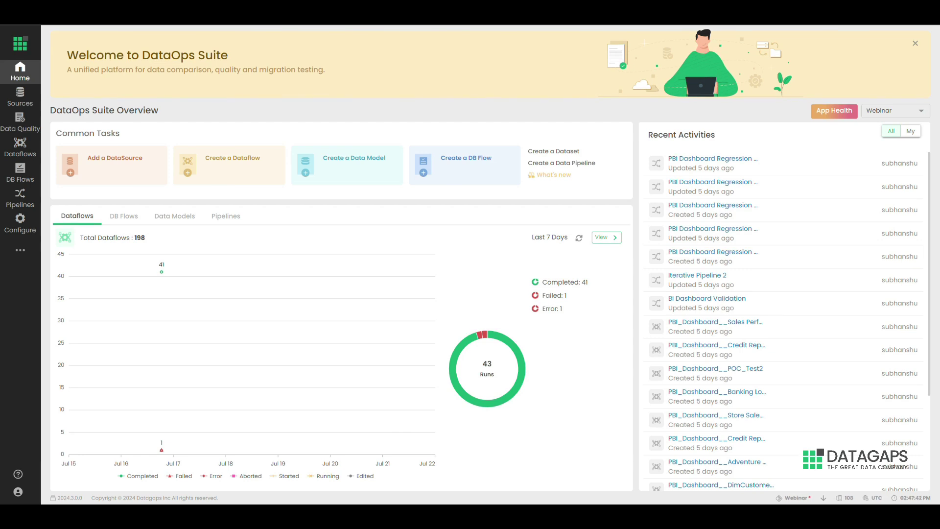
- Switch to DataOps Suite and start generating BI dataflows from the dataflow list
click(33, 143)
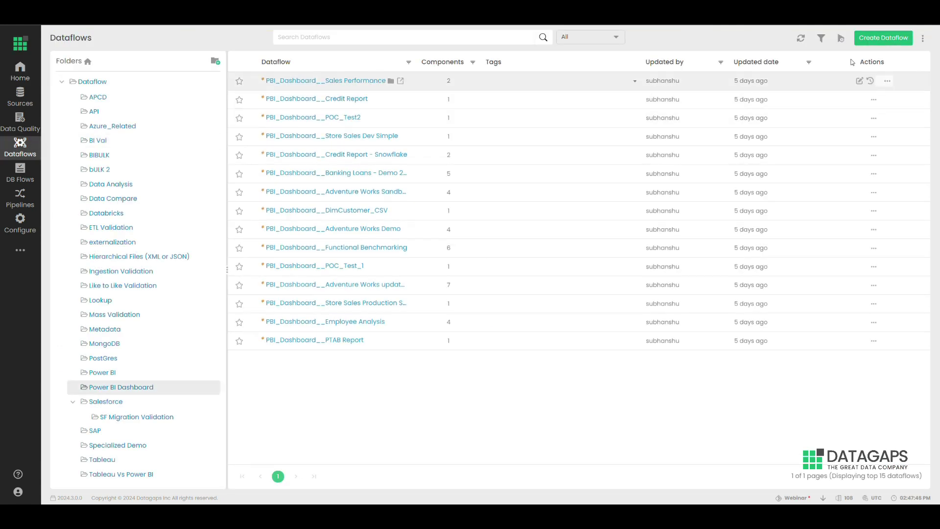
click(925, 41)
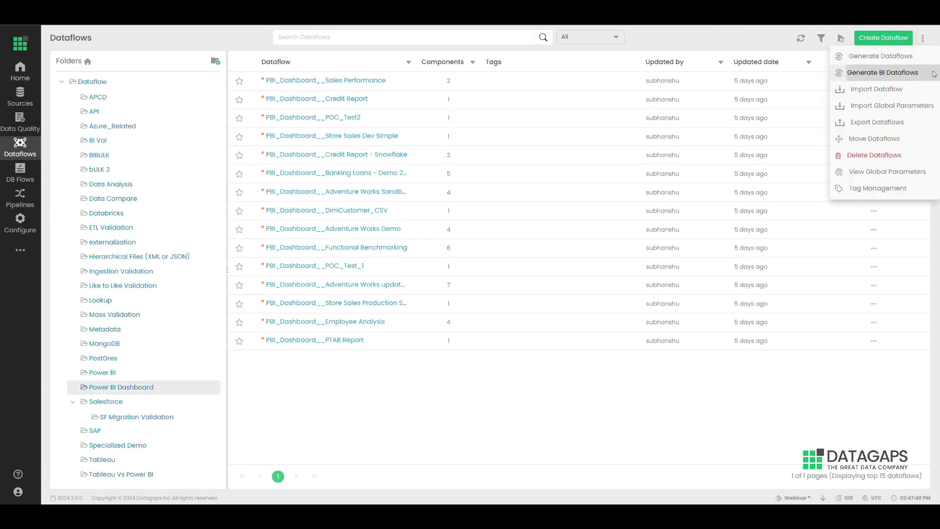
click(920, 73)
- Set the dataflow prefix to PBI_DB and choose Power BI Dashboard as the folder
click(303, 107)
key(ctrl+a)
text(PBI)
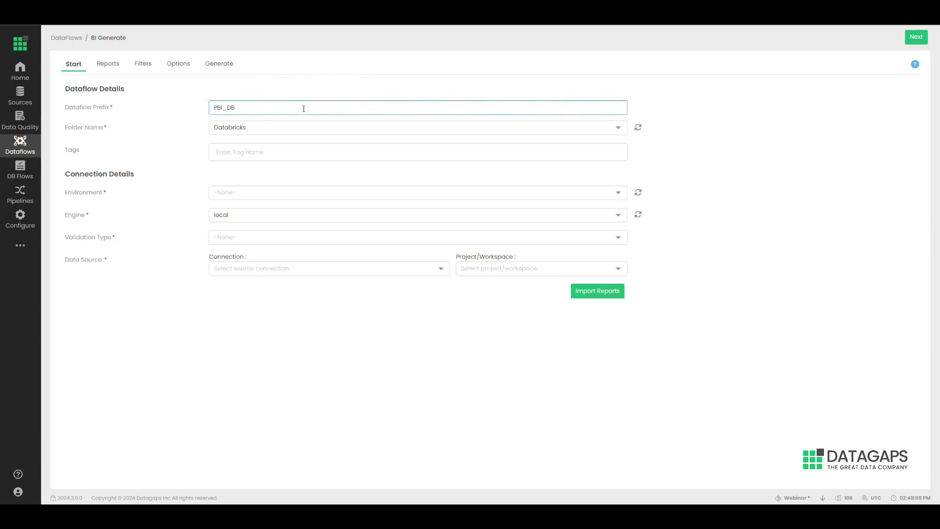
click(280, 128)
text(power)
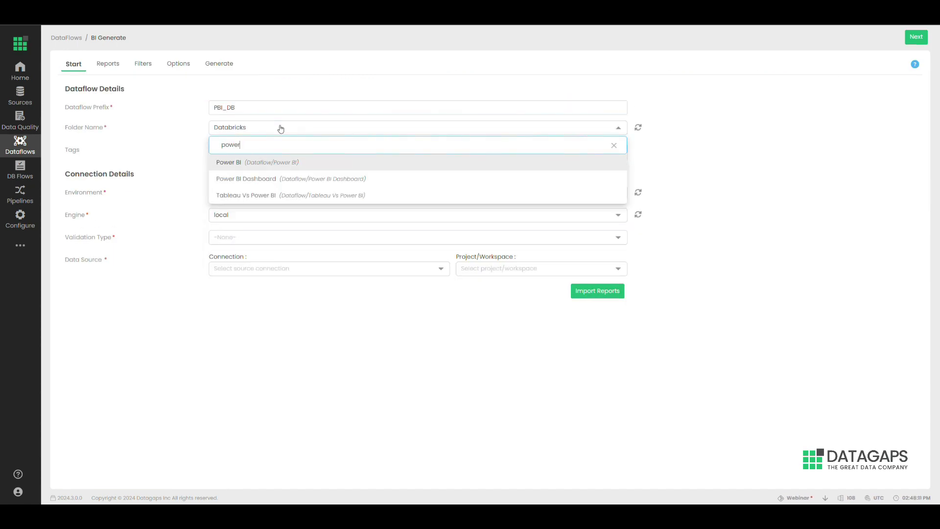
click(287, 178)
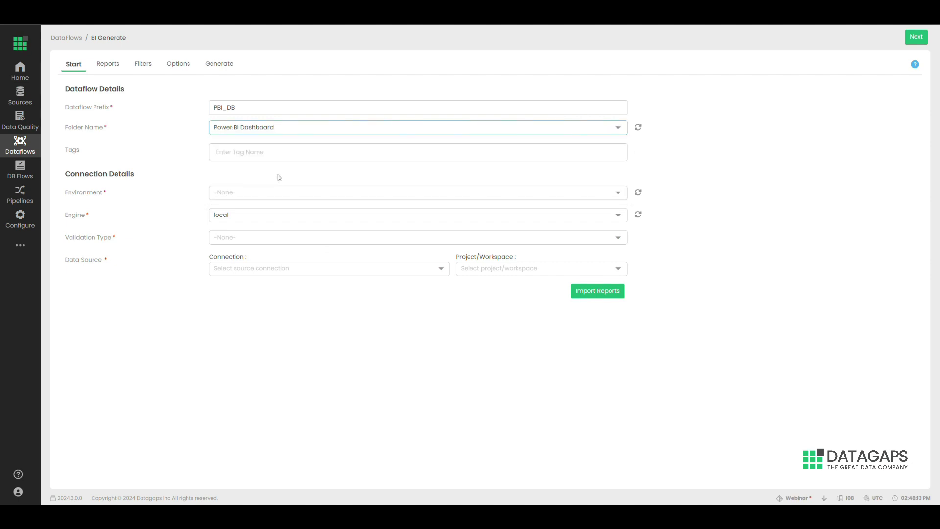
- Set the validation type to Regression and the source connection to PowerBI_MasterUser_2
click(280, 238)
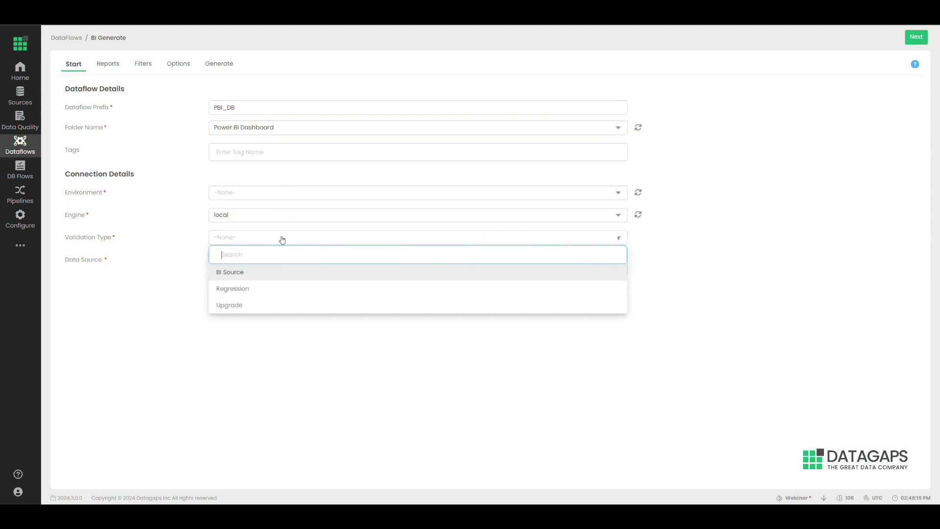
click(274, 288)
click(272, 271)
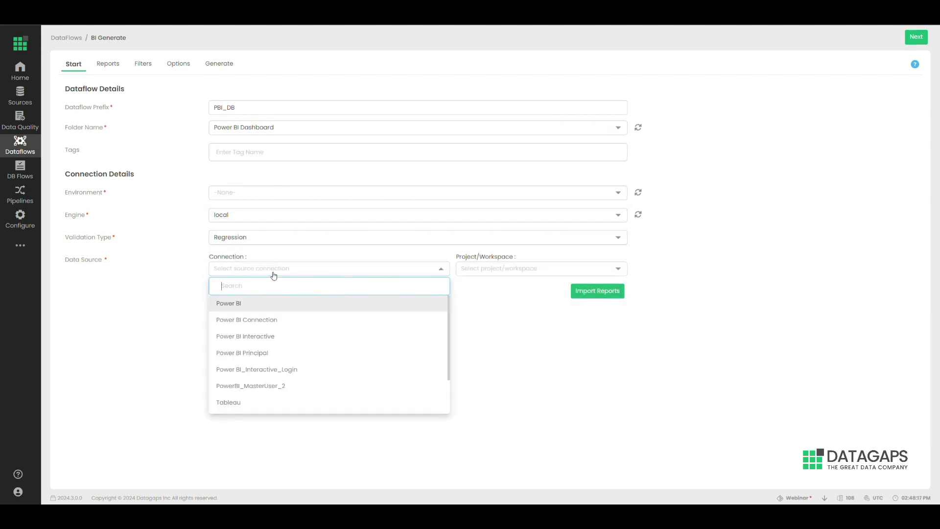
text(po)
click(284, 385)
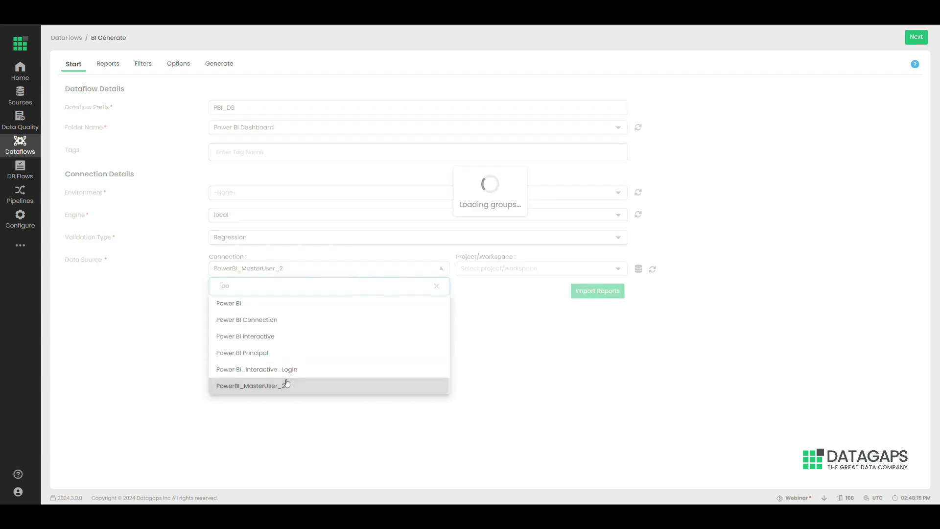
- Choose Sandbox as the source workspace and import its reports
click(479, 271)
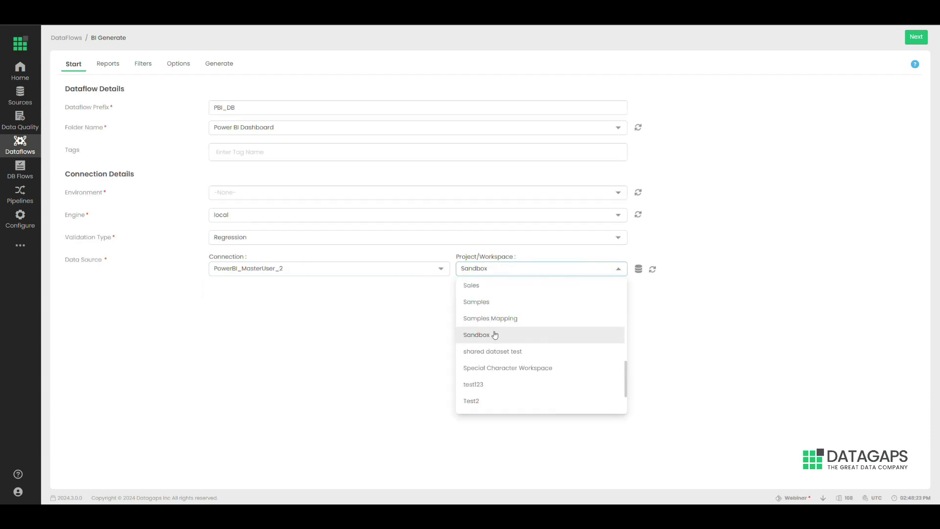
click(493, 335)
click(590, 298)
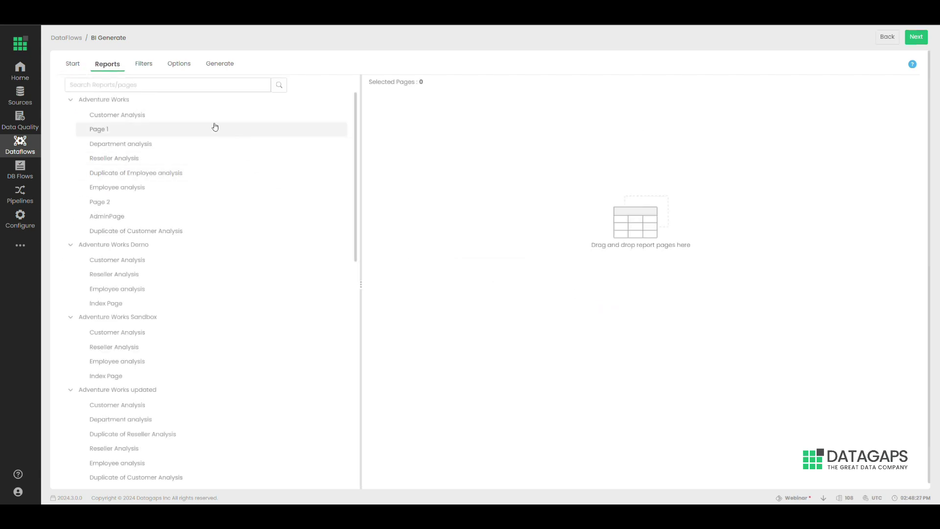
- Add all pages of the reports from Adventure Works through Employee Analysis to the selection and proceed to the filters
scroll(237, 281, down, 6)
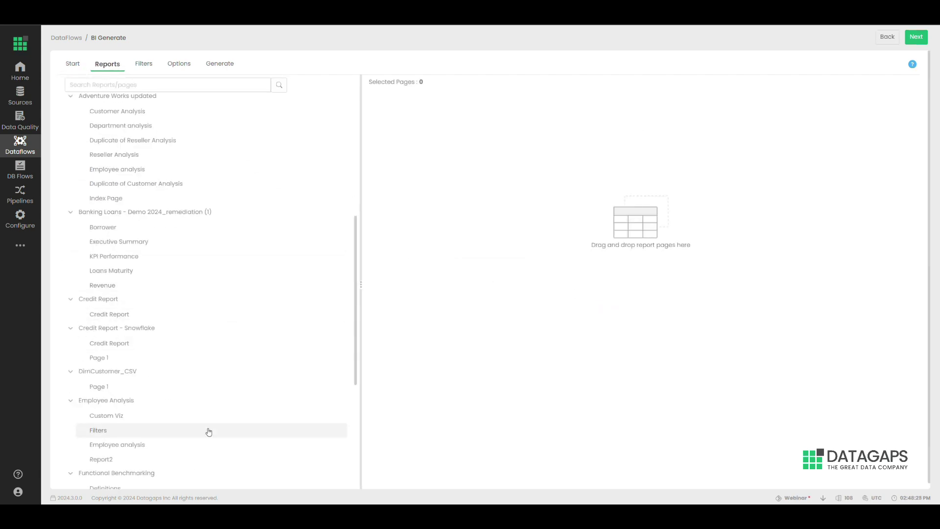
drag(290, 272, 414, 247)
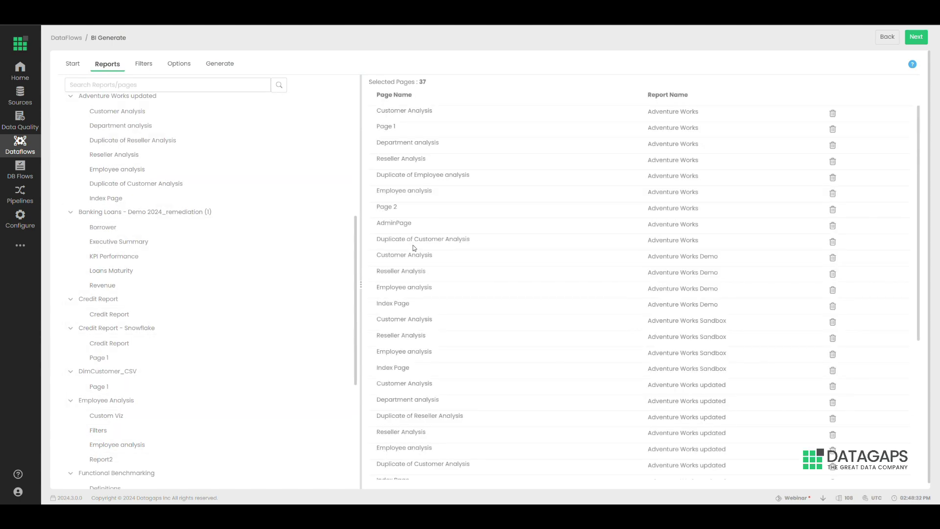
click(916, 36)
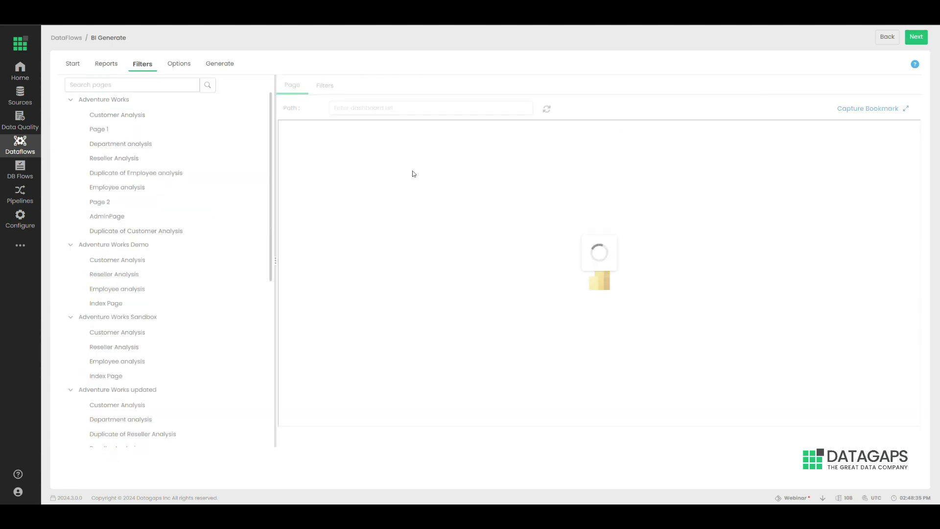
- Review the report filters of Adventure Works Demo's Customer Analysis page, open the DimCustomer date hierarchy filter for editing, and proceed to the options
click(145, 264)
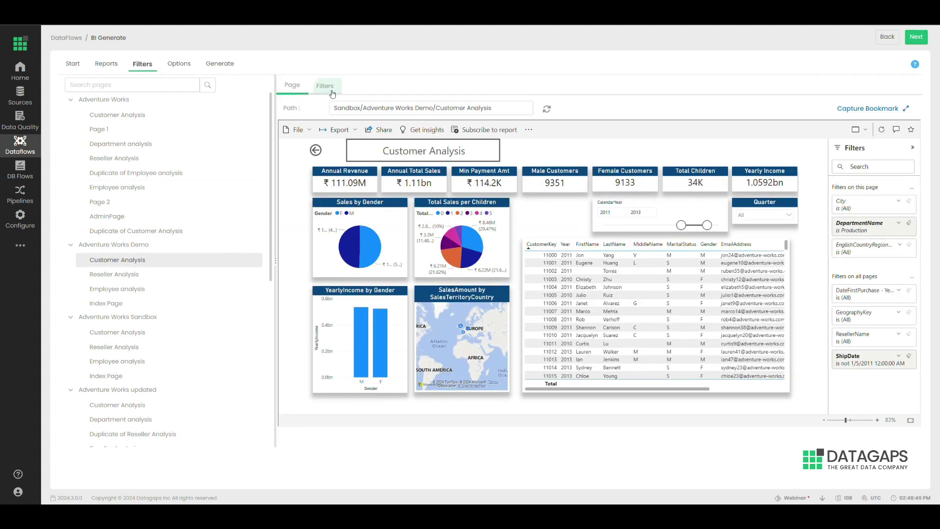
click(324, 85)
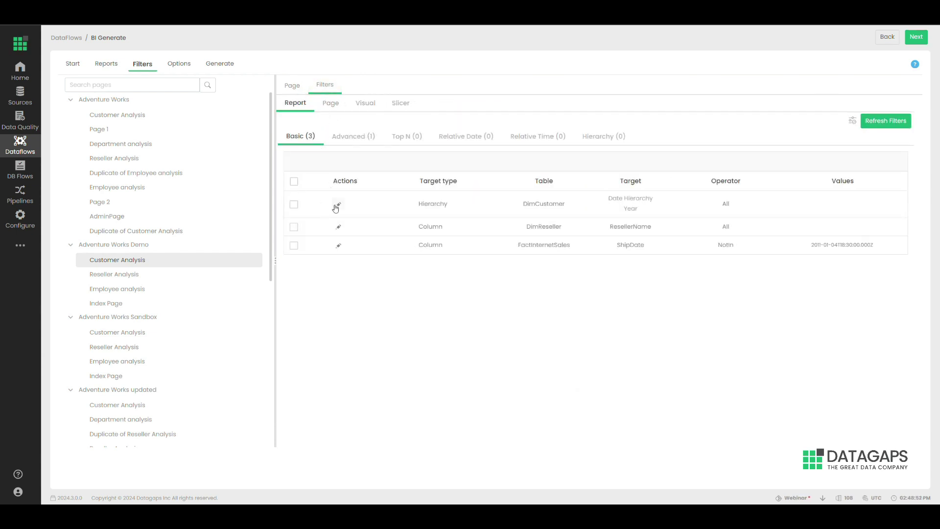
click(337, 205)
click(797, 205)
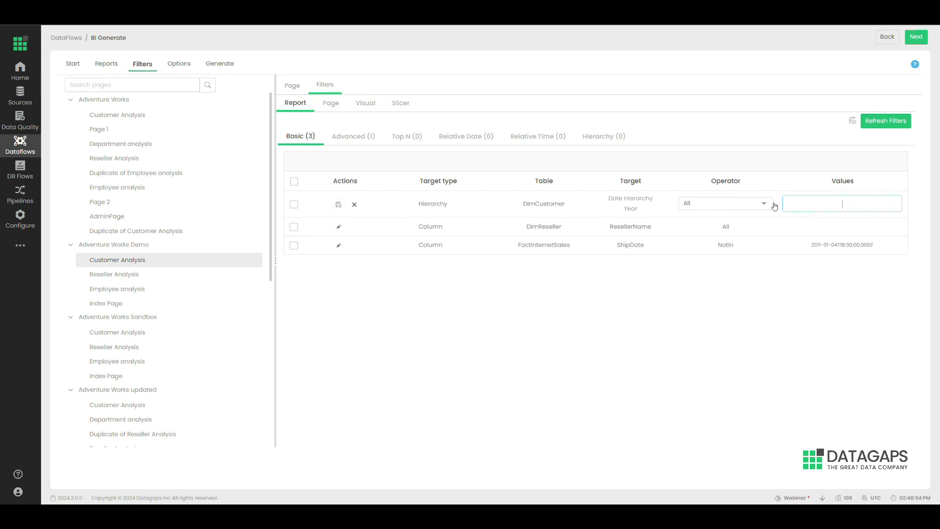
click(916, 36)
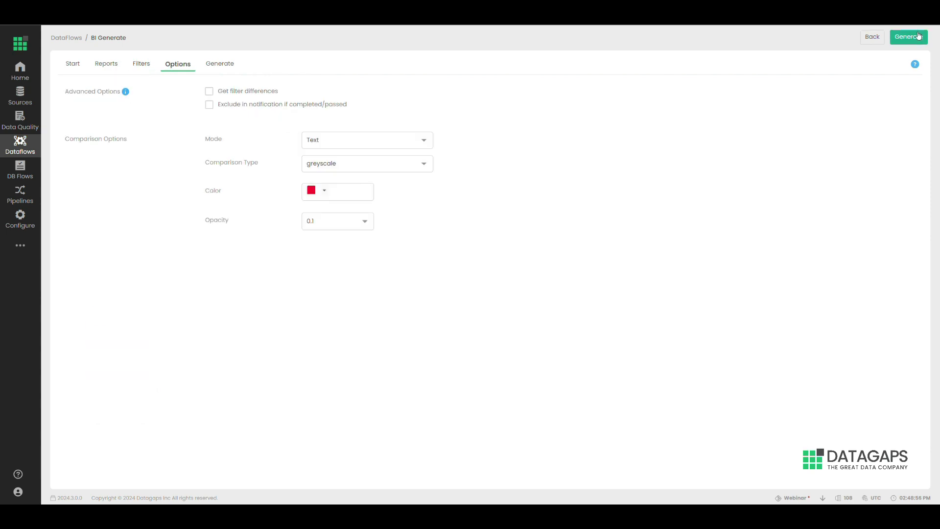
- Enable getting filter differences, set the opacity to 0.3 and the comparison type to color, and proceed to the generation list
click(272, 93)
click(354, 235)
click(352, 288)
click(405, 186)
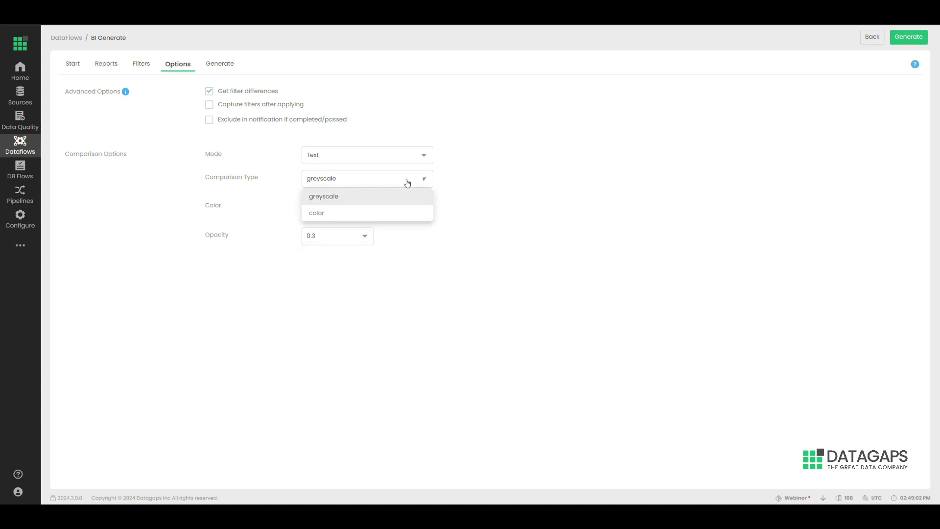
click(403, 217)
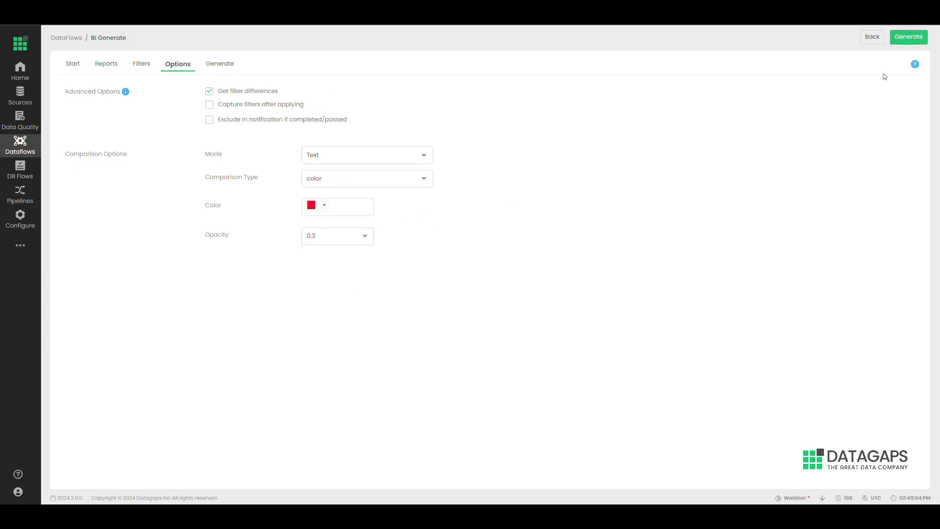
click(907, 40)
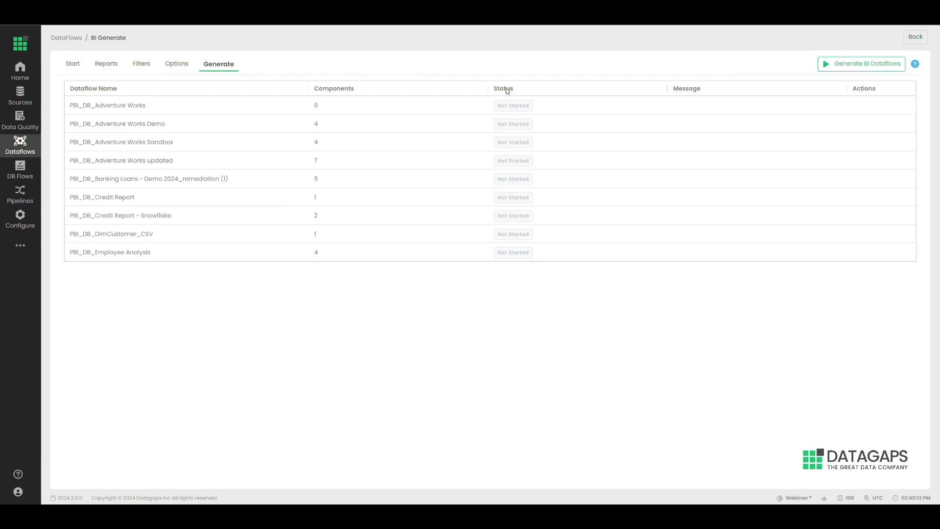
- Open the run report of the PBI Dashboard Regression Validation pipeline and review its task statuses
click(20, 194)
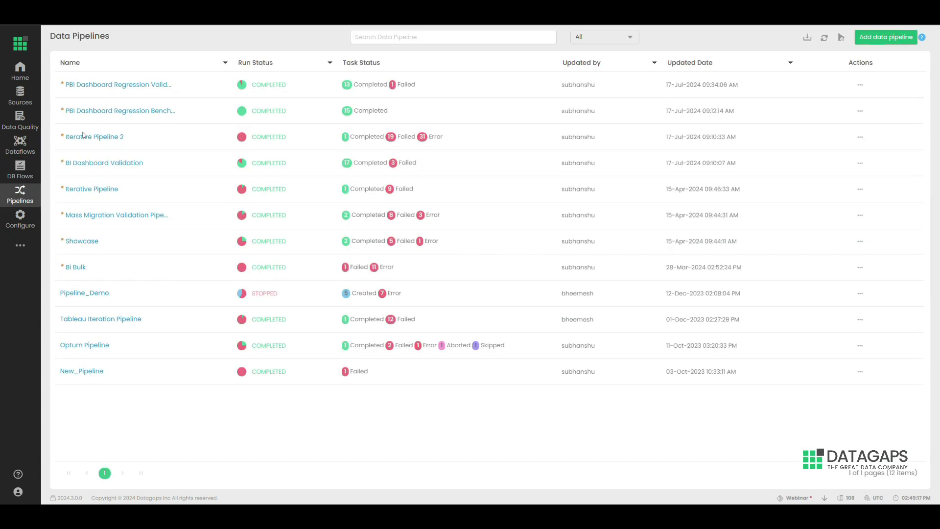
click(116, 87)
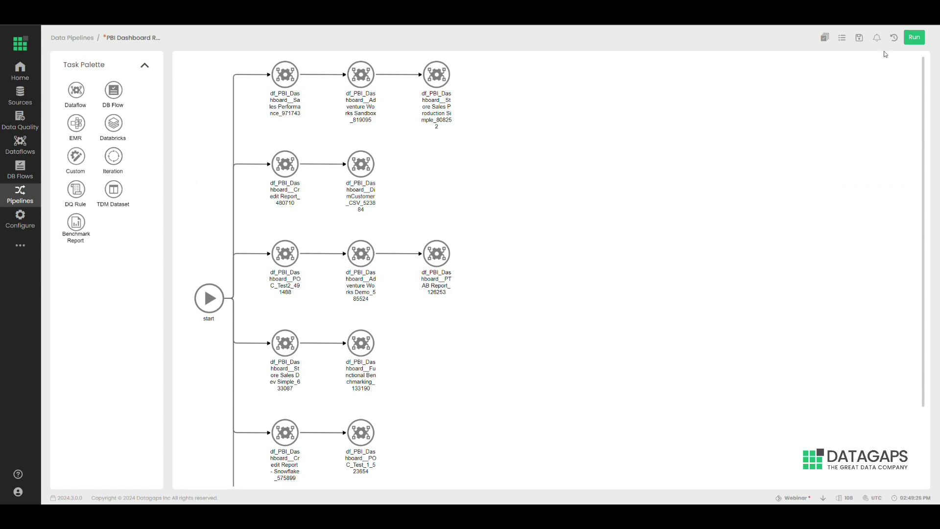
click(893, 38)
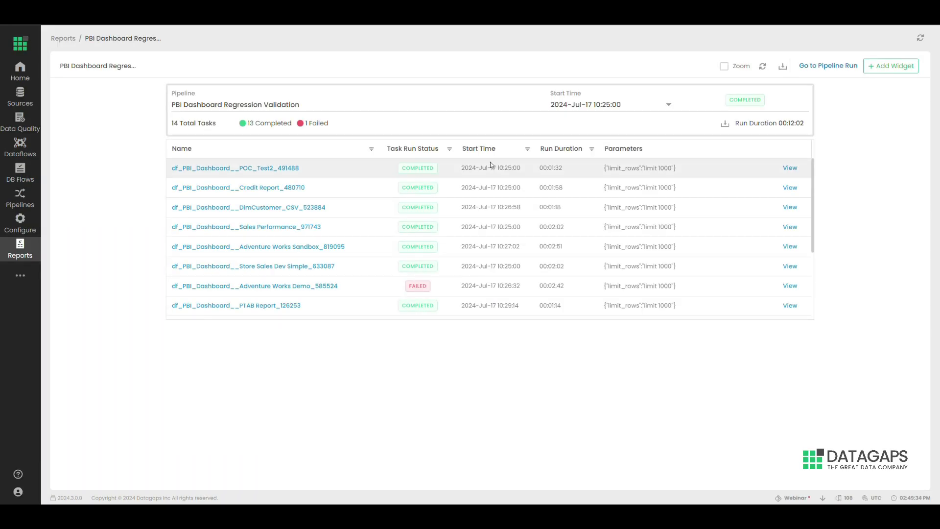
scroll(457, 172, down, 5)
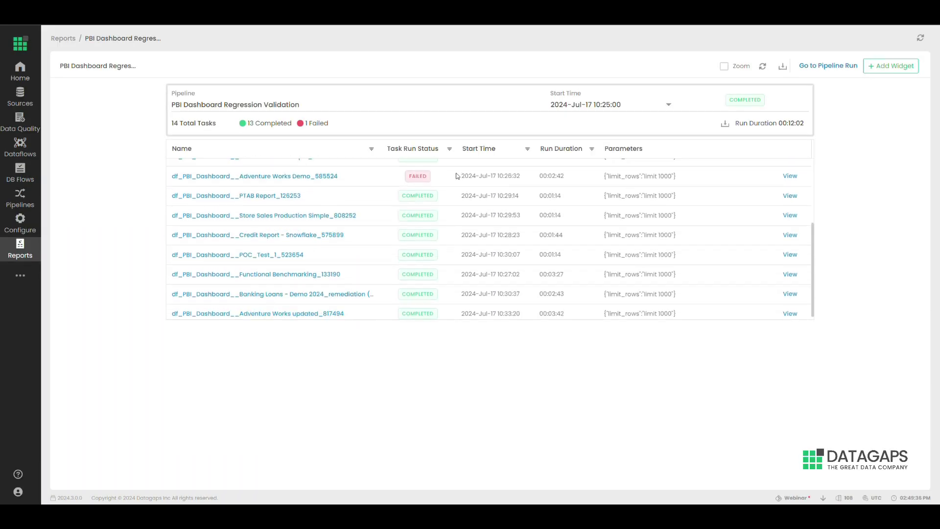
- Open the Adventure Works Demo task's report and examine the text differences in the enlarged Customer Analysis comparison at 130% zoom
click(336, 173)
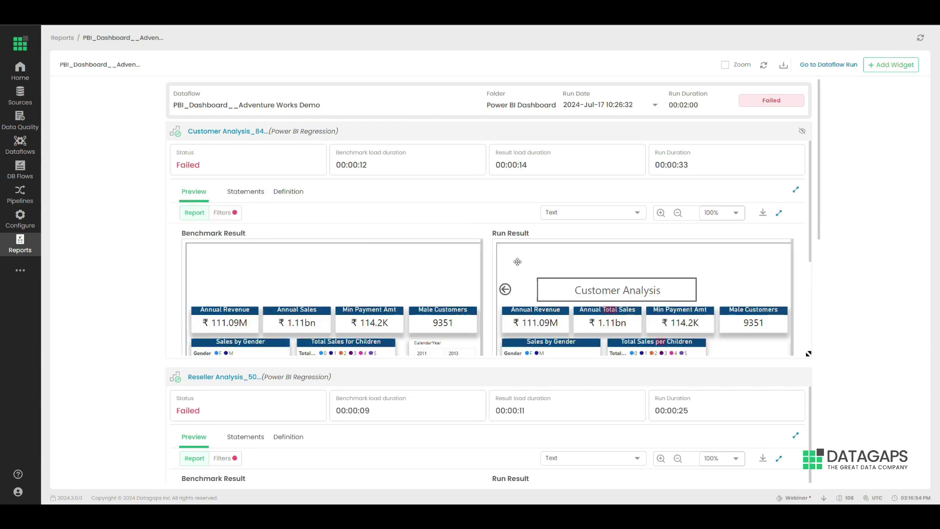
click(796, 190)
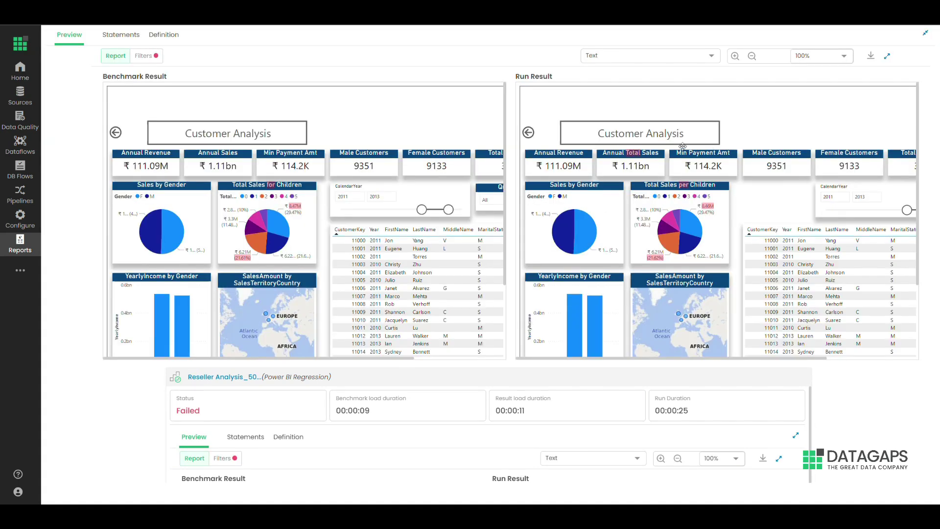
click(735, 56)
click(735, 56)
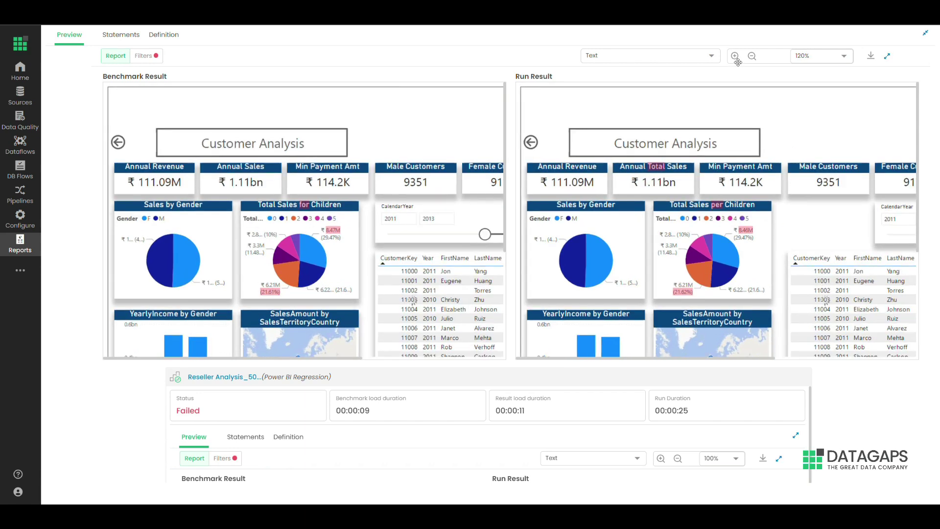
click(735, 56)
scroll(424, 160, right, 1)
scroll(424, 160, right, 6)
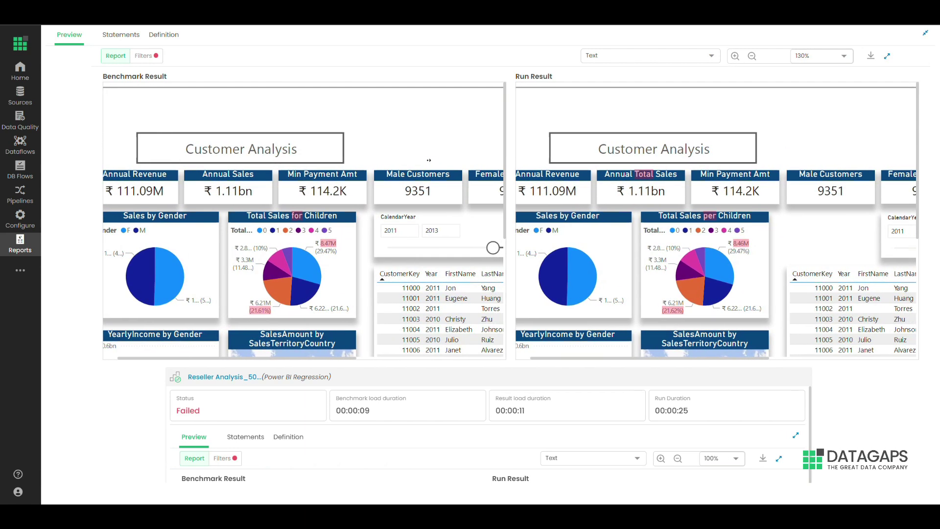
scroll(429, 160, right, 1)
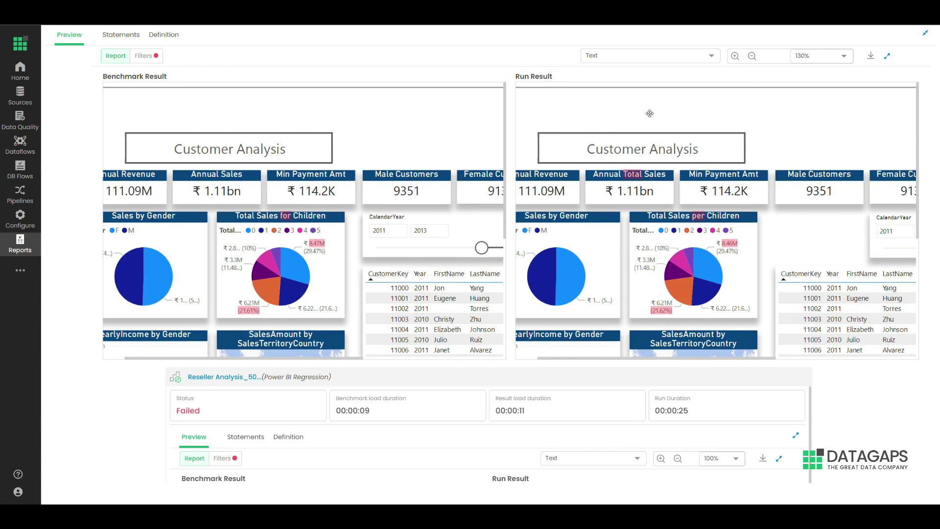
- Switch the Customer Analysis comparison to Appearance, examine the layout differences, and return to the normal report size
click(701, 67)
click(699, 89)
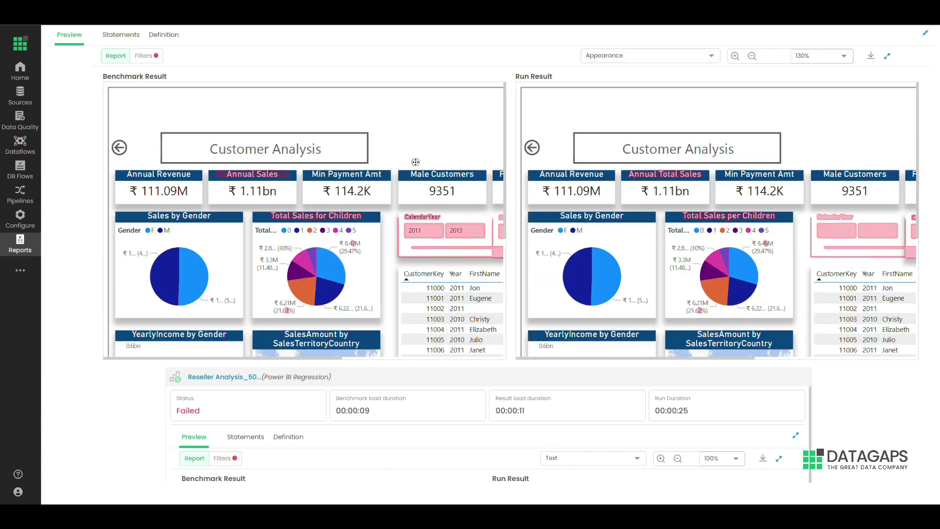
scroll(415, 161, right, 5)
scroll(440, 159, right, 10)
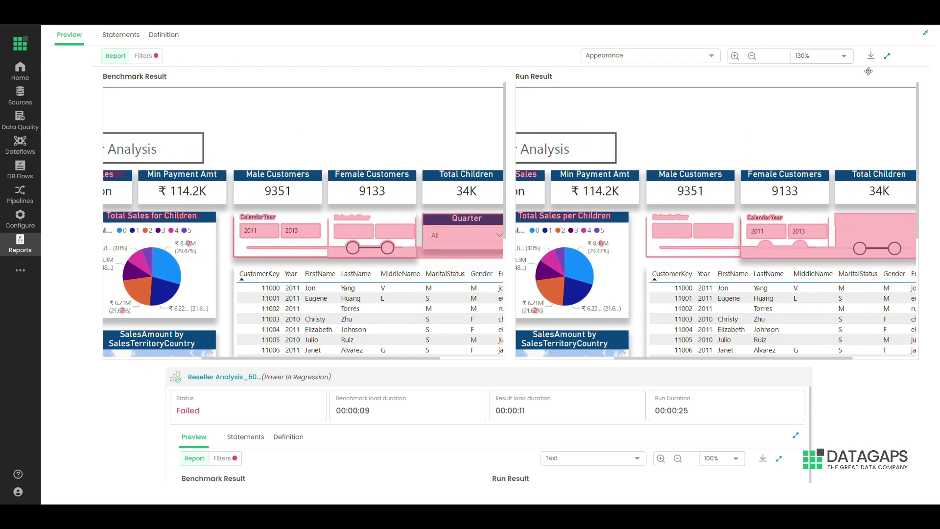
click(926, 33)
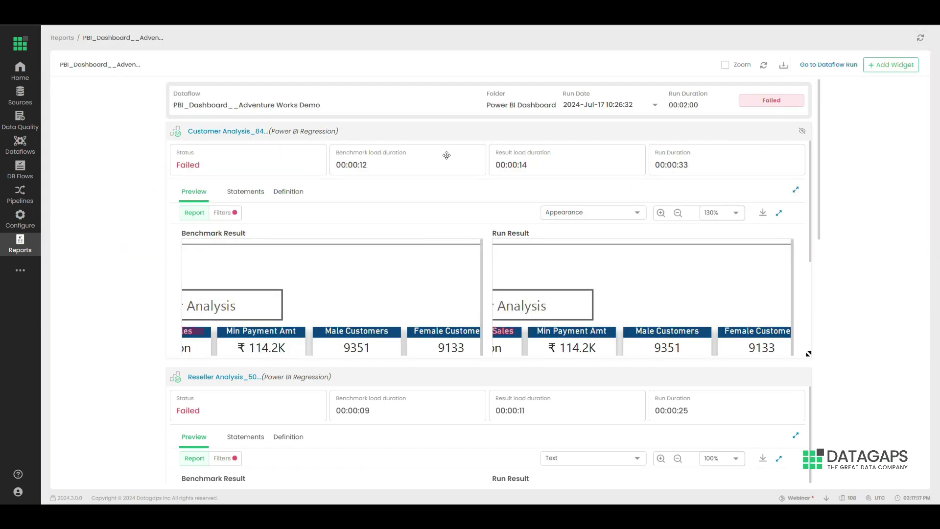
- Show the filter comparison for Customer Analysis and inspect the ShipDate report filter's mismatched values
click(236, 214)
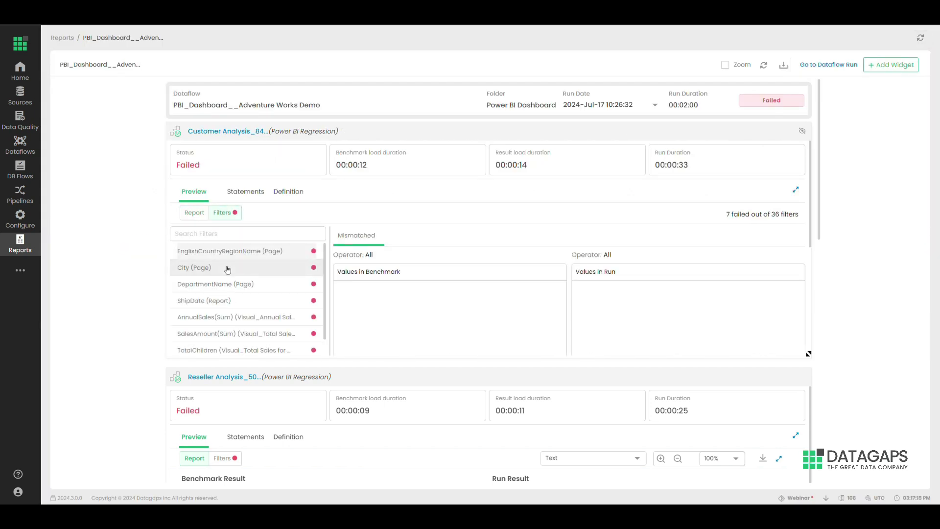
click(228, 301)
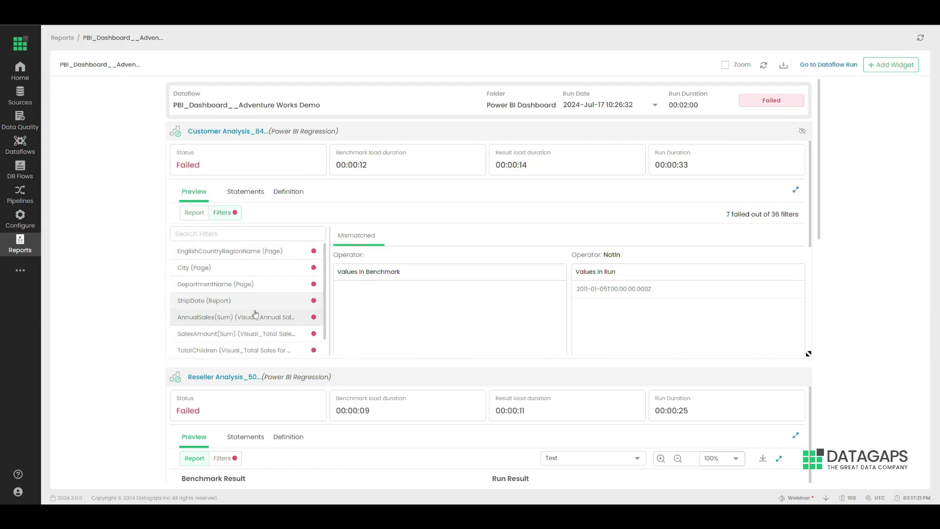